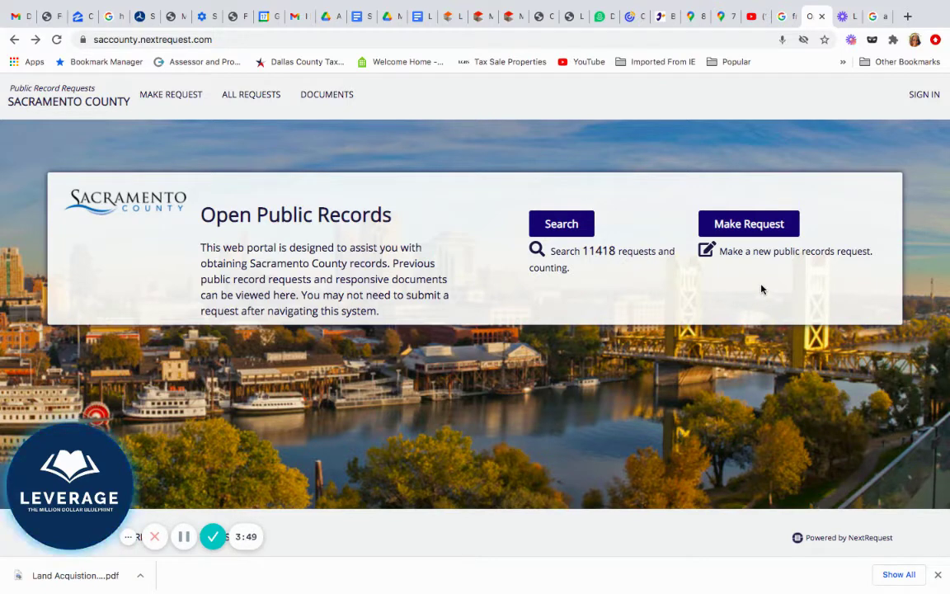
Start a new request from the home page to bring up the blank Request a Public Record form
click(765, 230)
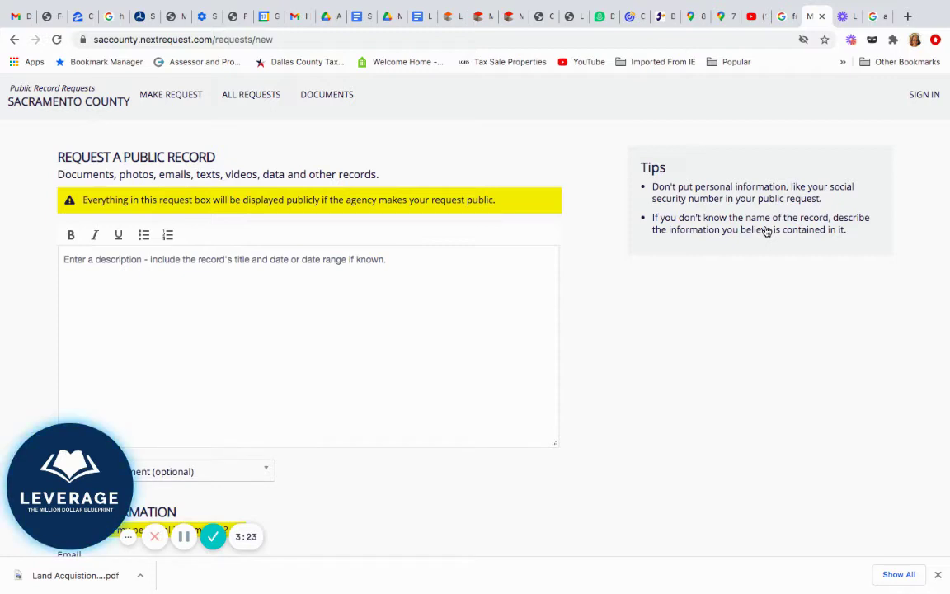
scroll(765, 231, down, 1)
scroll(765, 231, up, 1)
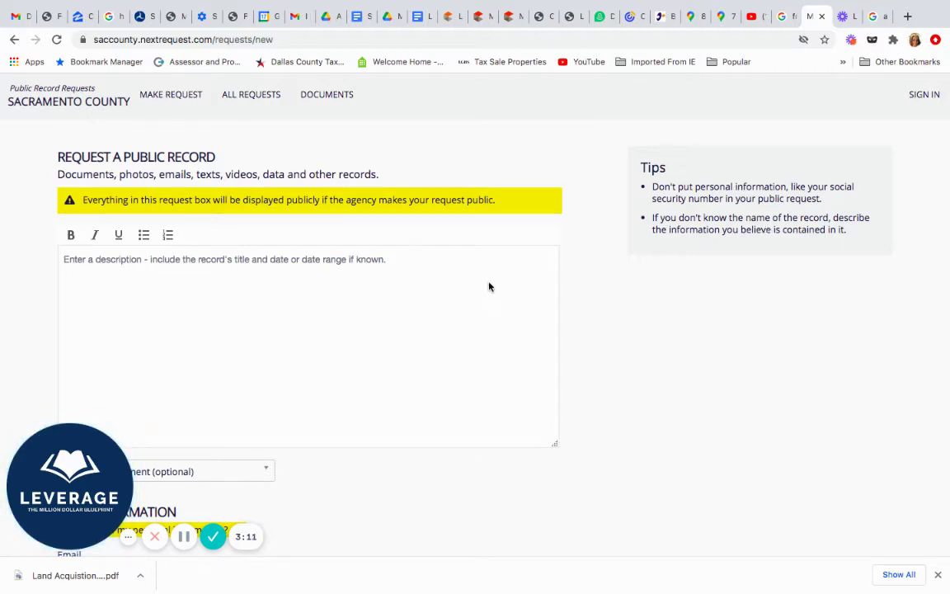
scroll(489, 286, down, 1)
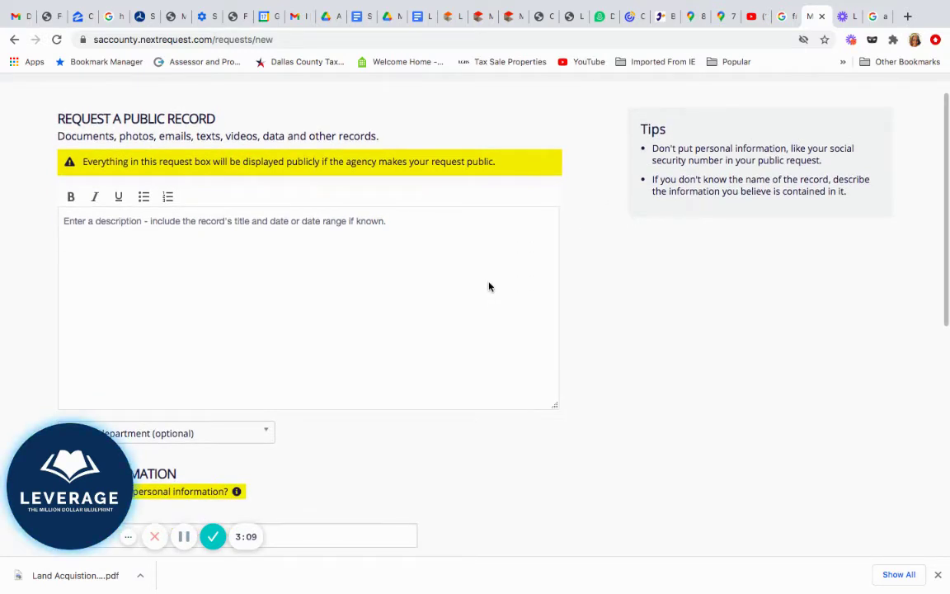
scroll(489, 286, up, 1)
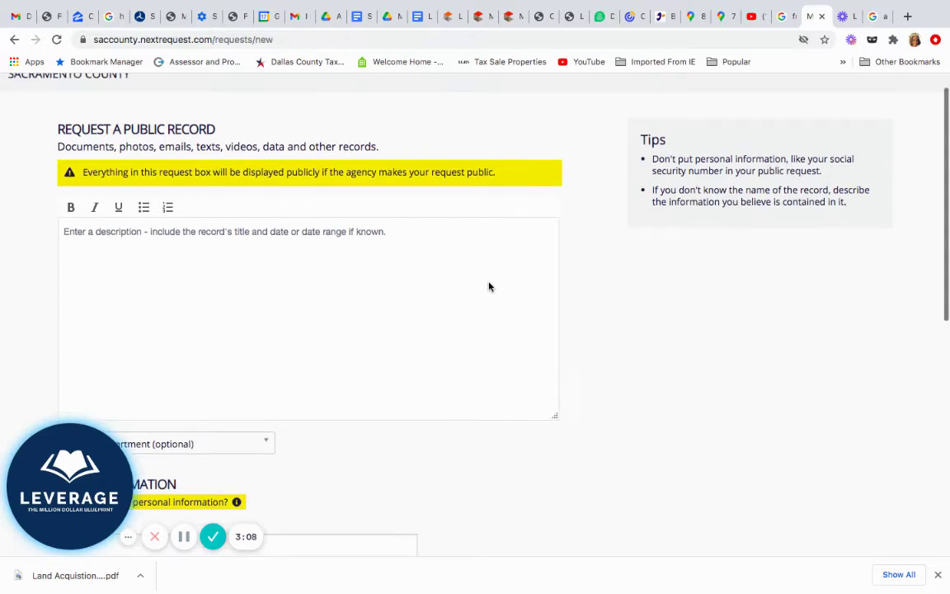
Write the description asking for all violations, fees or enforcement codes at the property's street address, correcting 'associated'
click(377, 236)
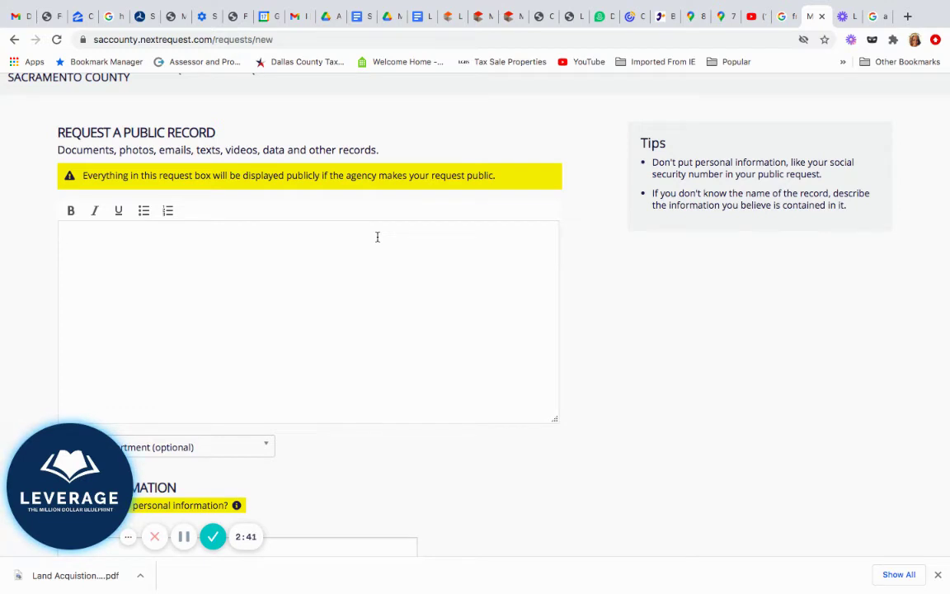
text(I would like to know a)
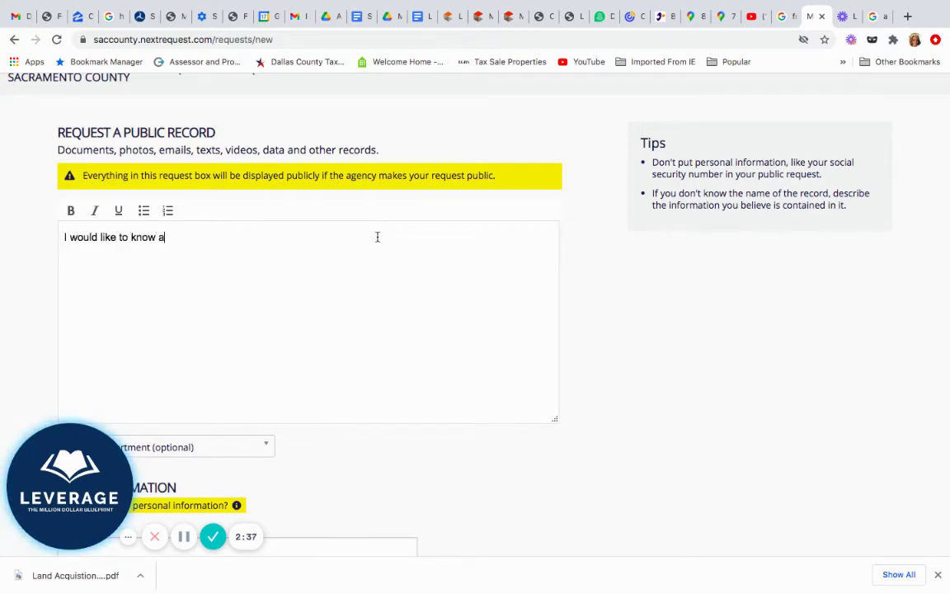
text(ll the violations, fee)
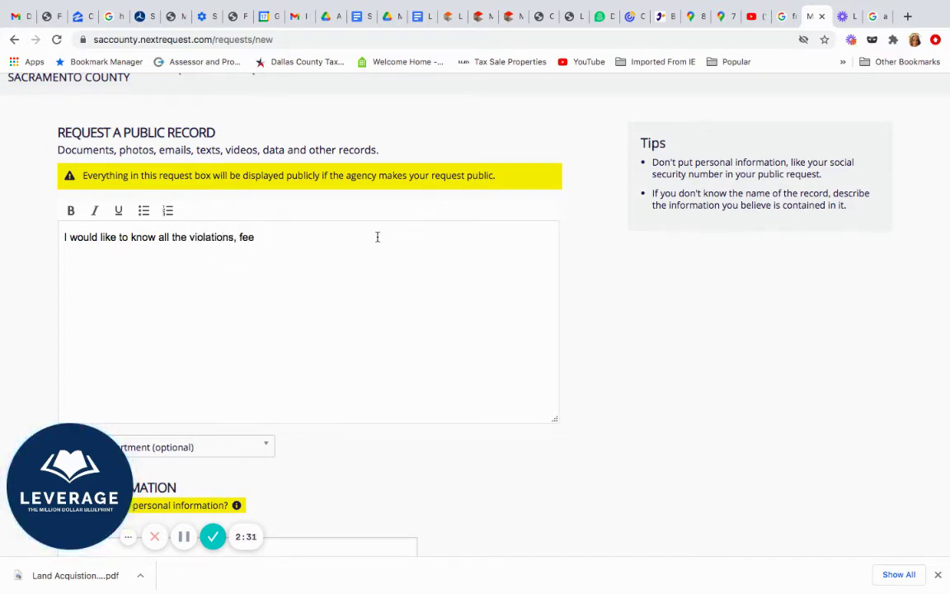
text(s or)
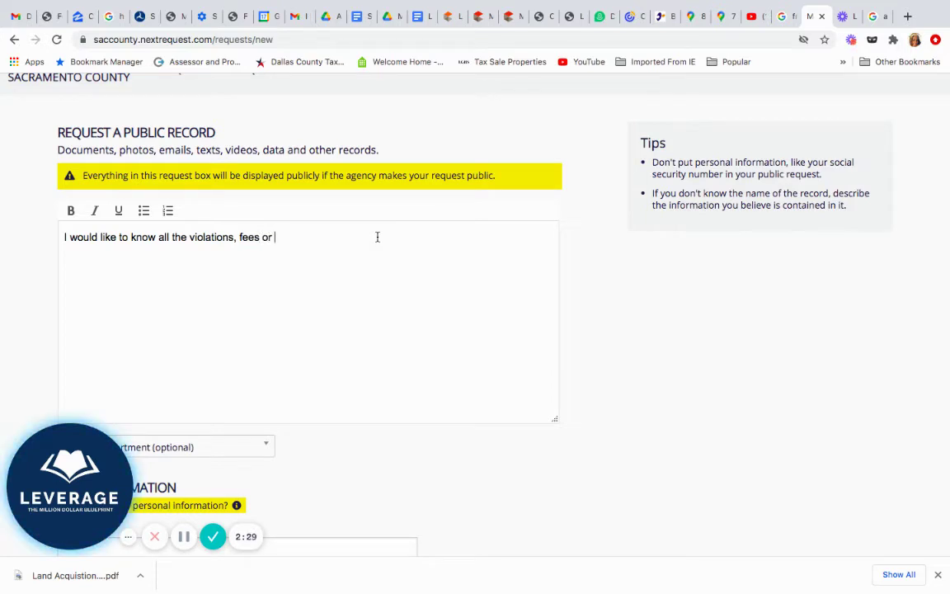
text( enforcem)
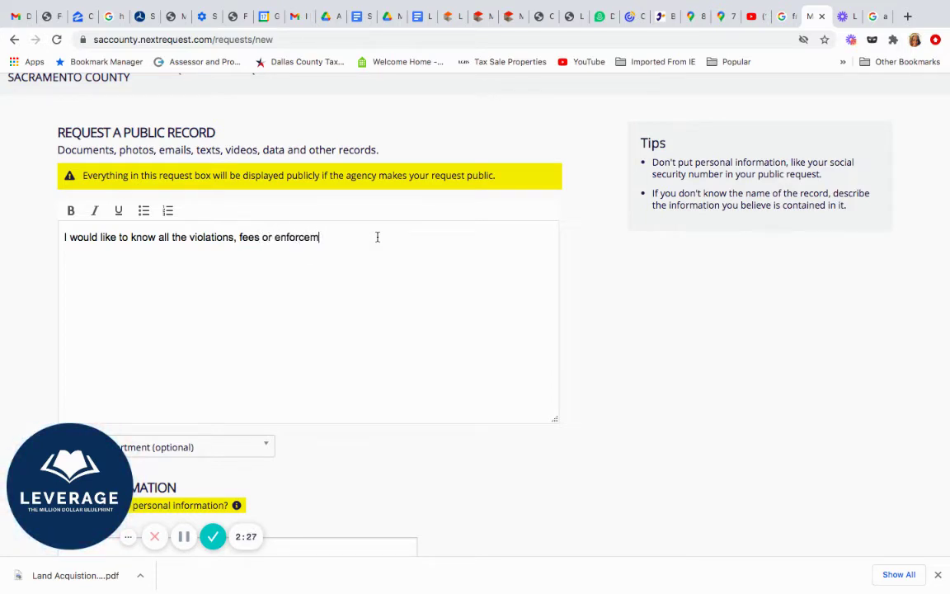
text(ent code)
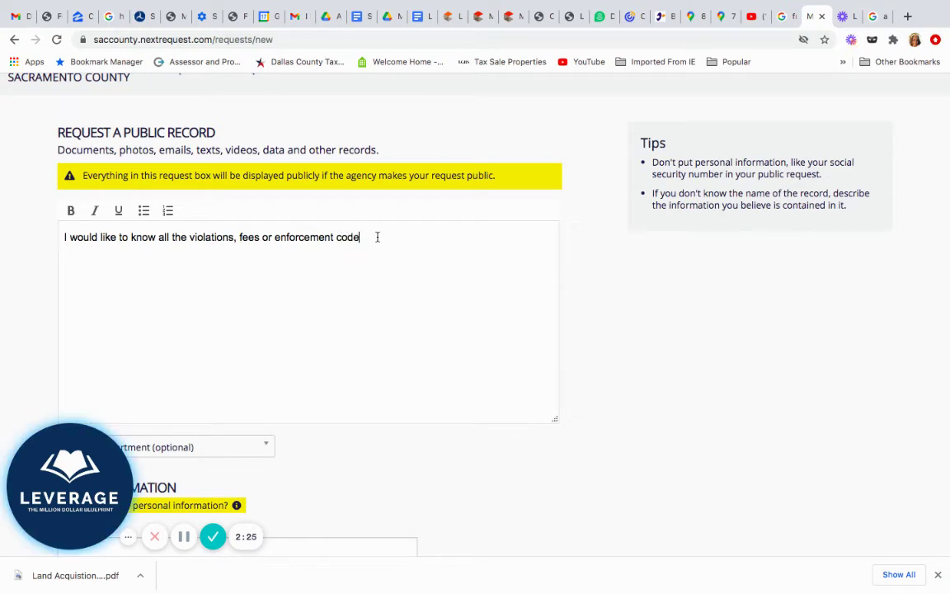
text(s that are asscoaited with)
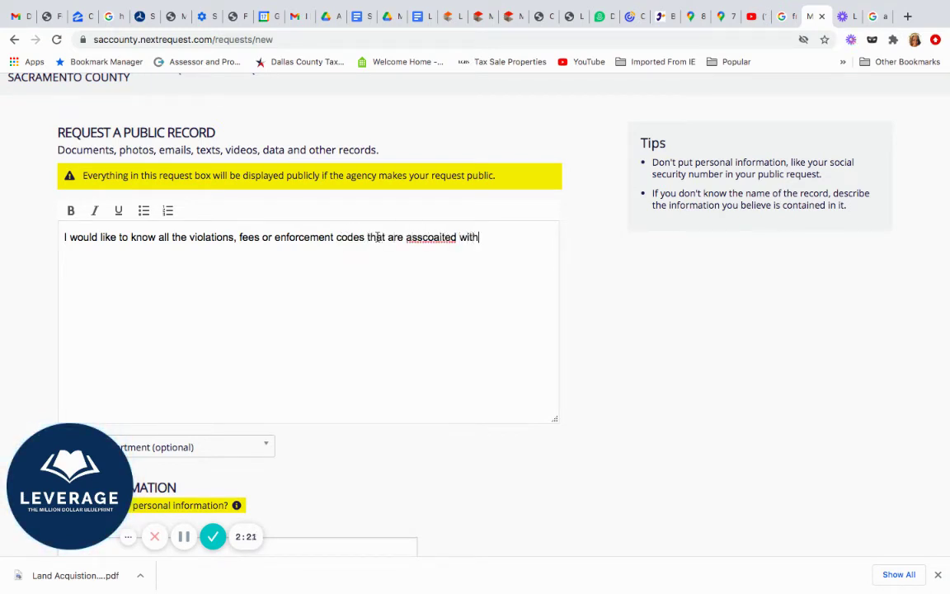
text( property address)
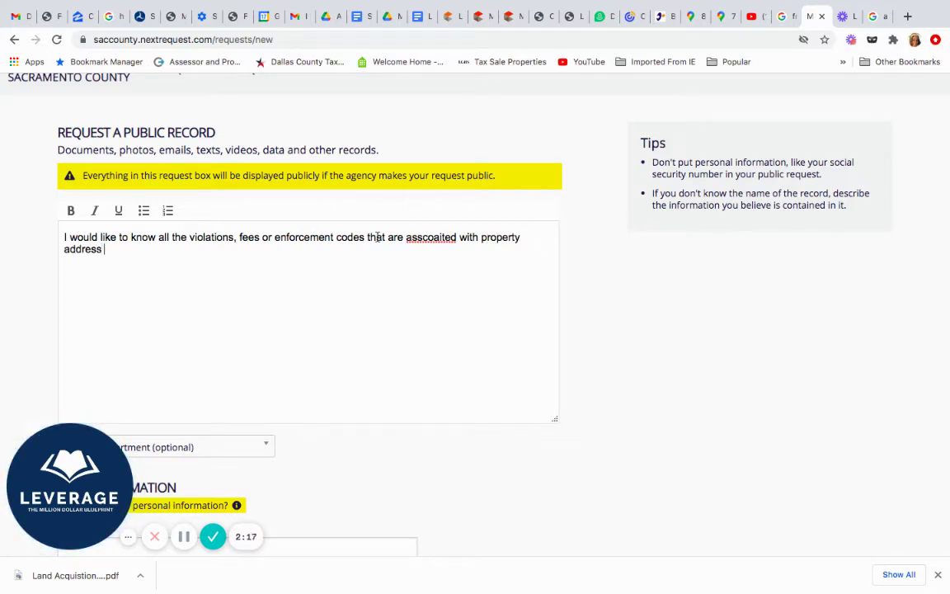
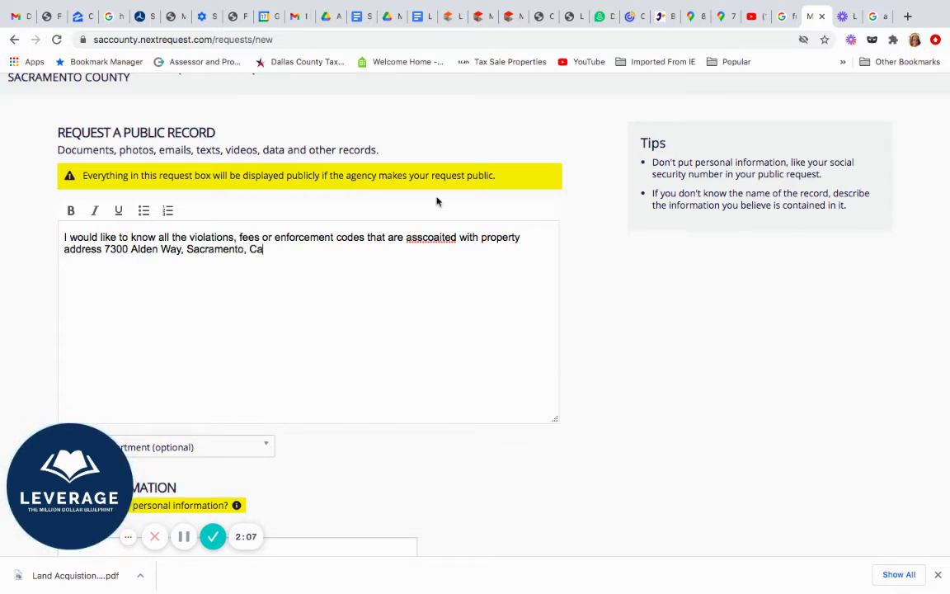
right_click(429, 242)
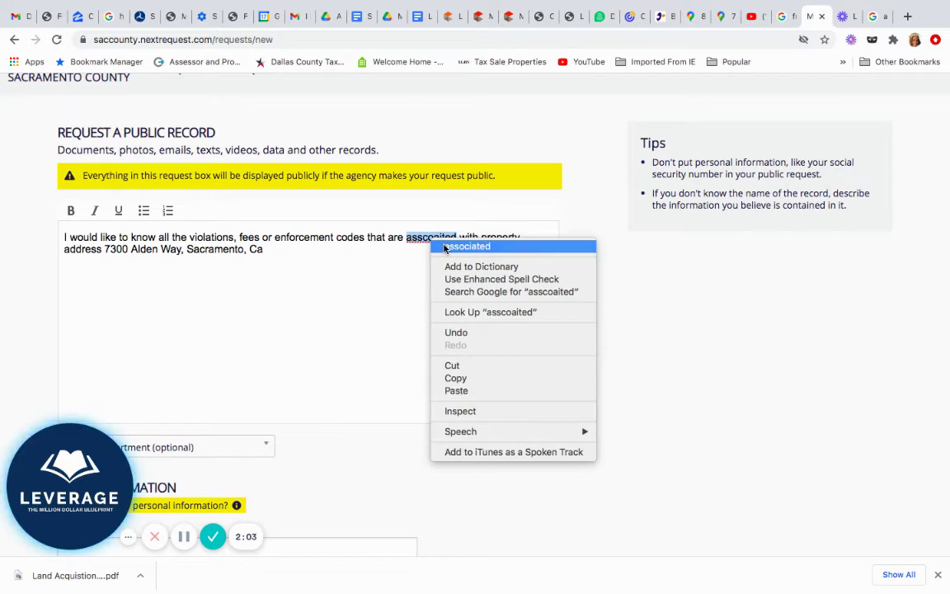
click(467, 246)
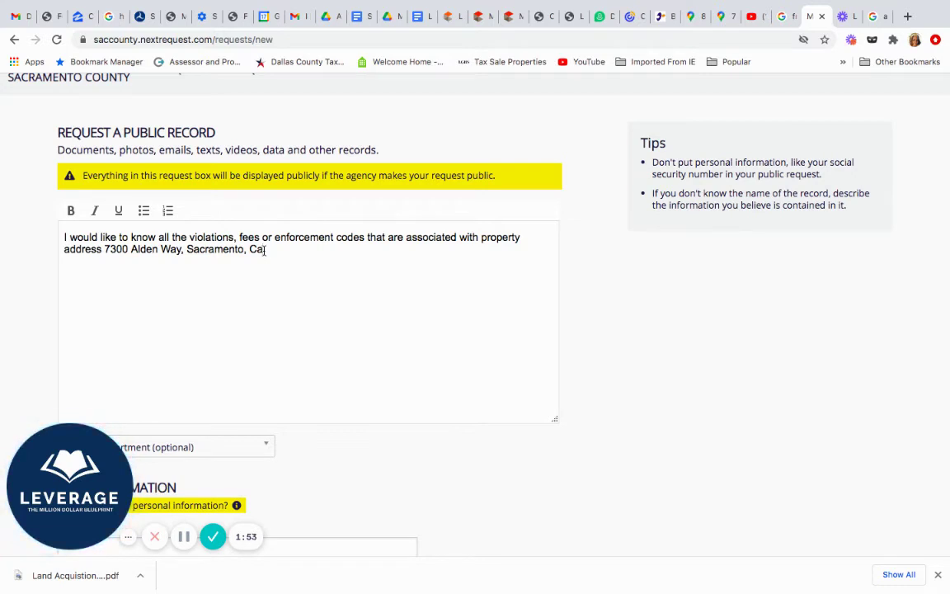
End the description with a period and route the request to Development & Code Services
scroll(264, 249, down, 1)
text(.)
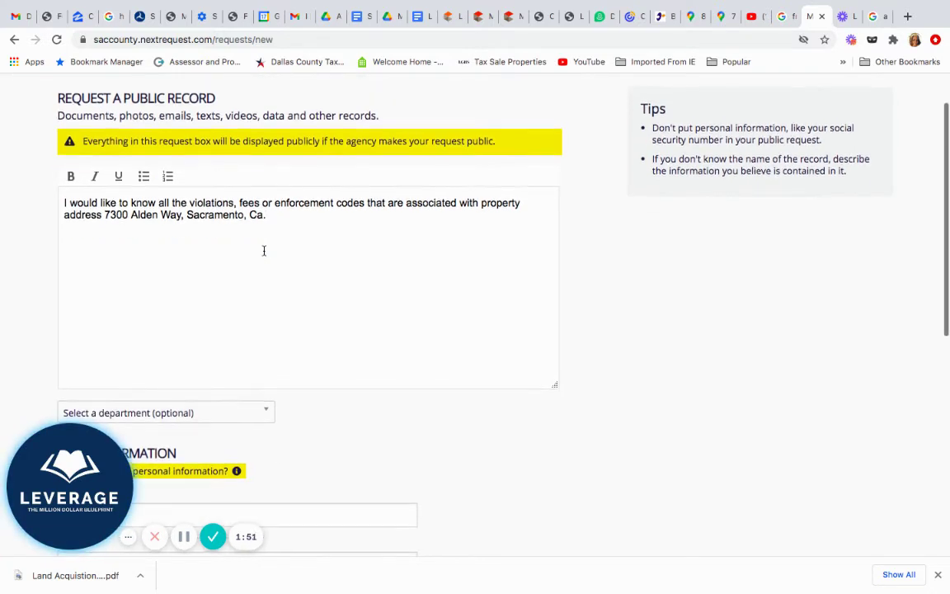
scroll(263, 250, down, 3)
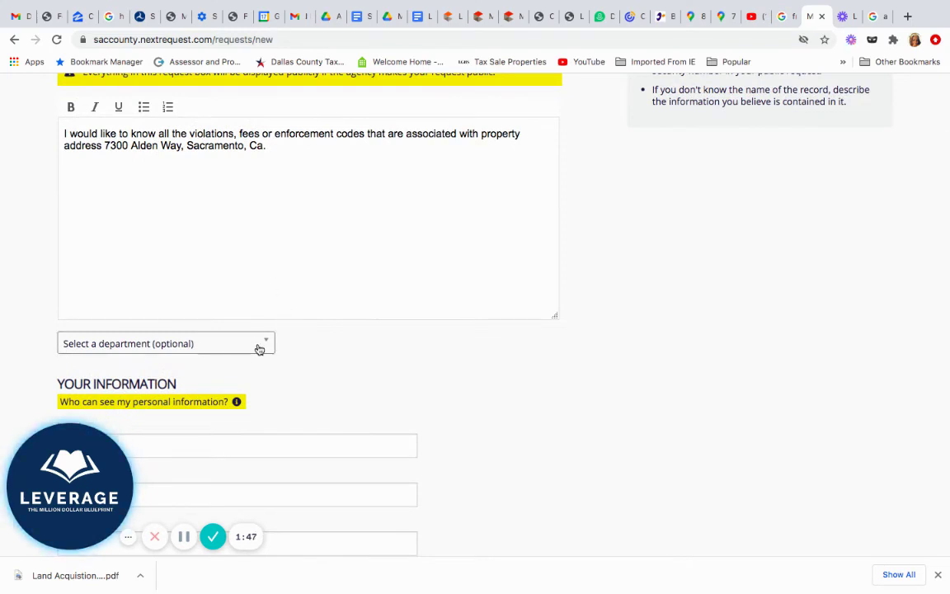
click(262, 343)
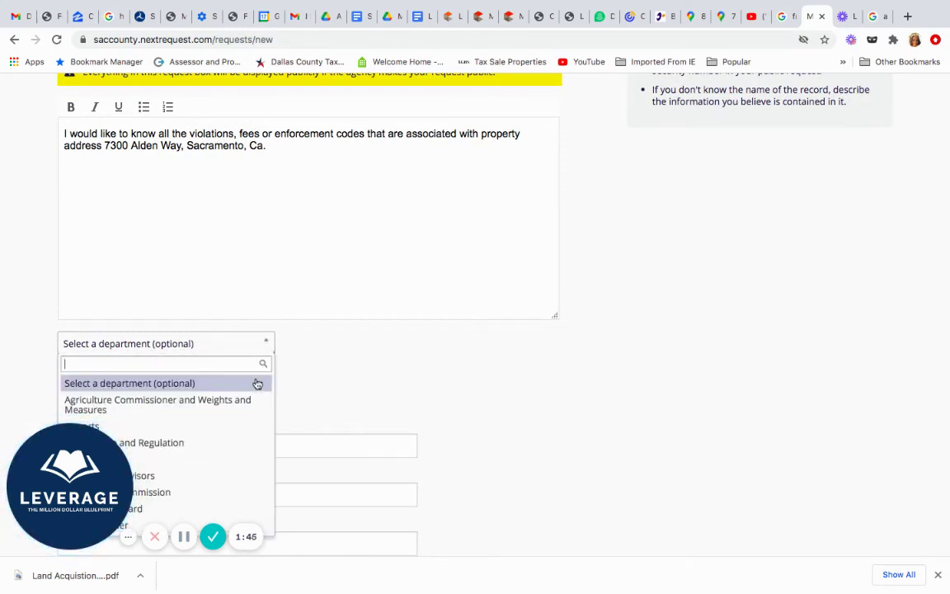
scroll(257, 383, down, 2)
scroll(332, 367, down, 2)
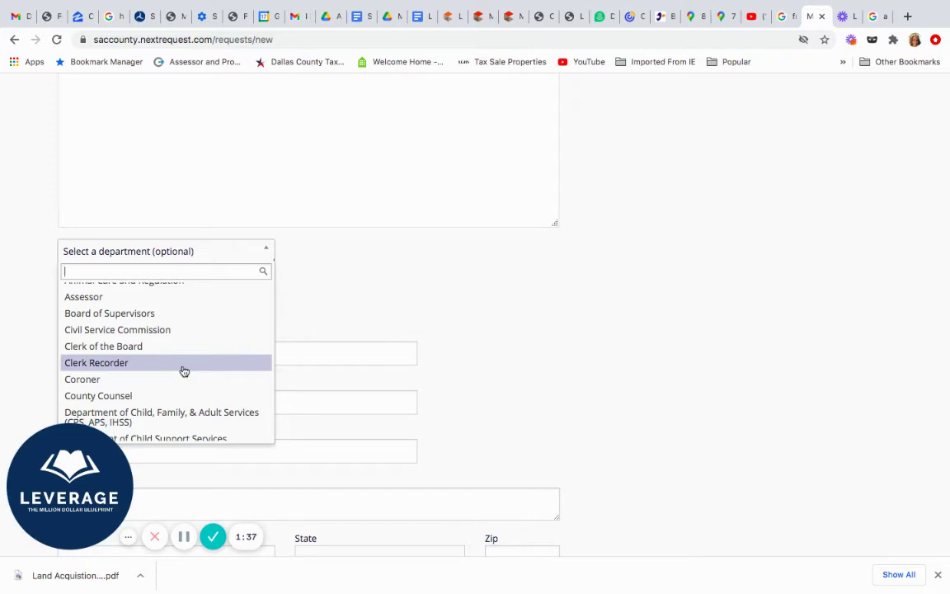
scroll(184, 372, down, 1)
scroll(184, 372, down, 2)
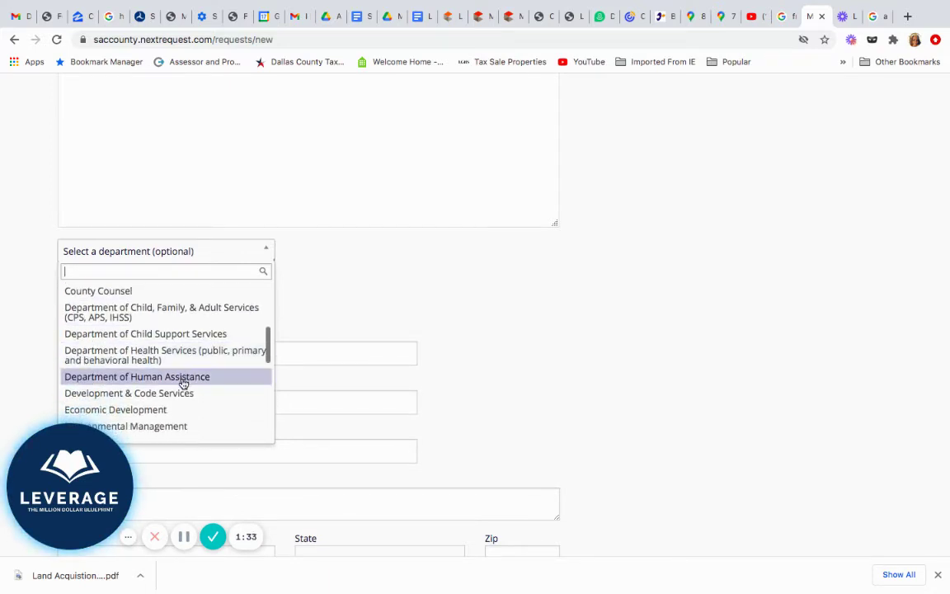
click(184, 393)
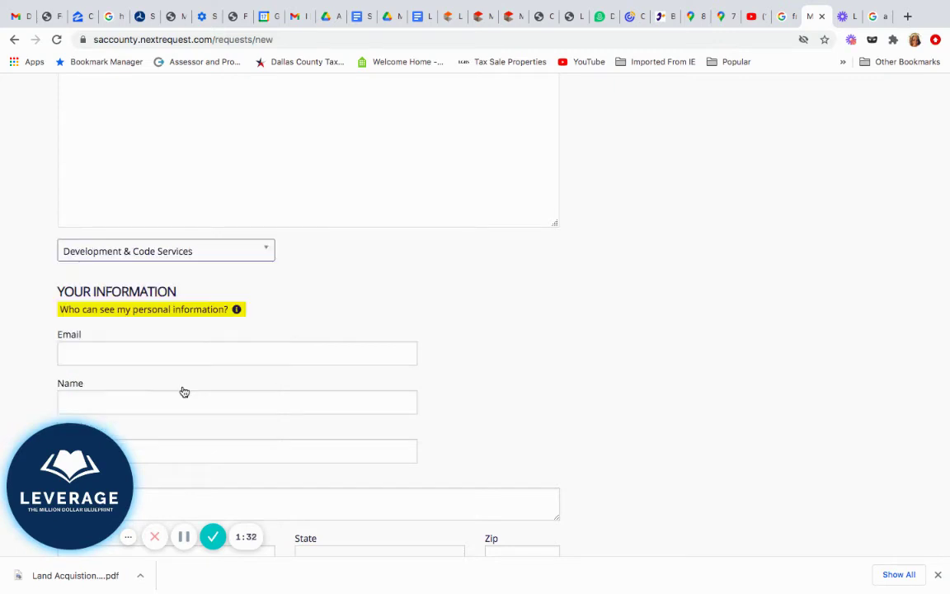
Autofill the requester's email, name, street address, city, state and zip from the saved Chrome profile
click(201, 344)
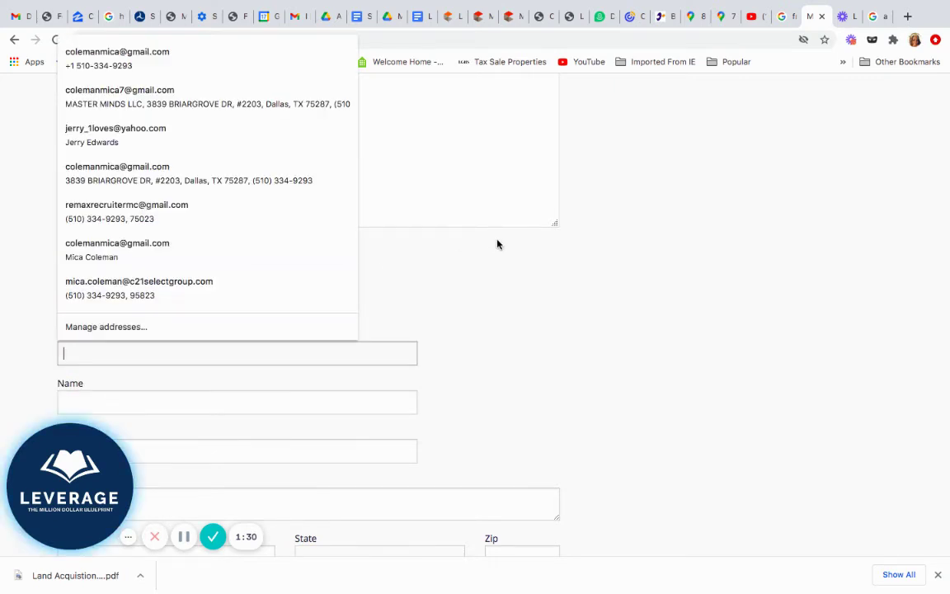
click(496, 239)
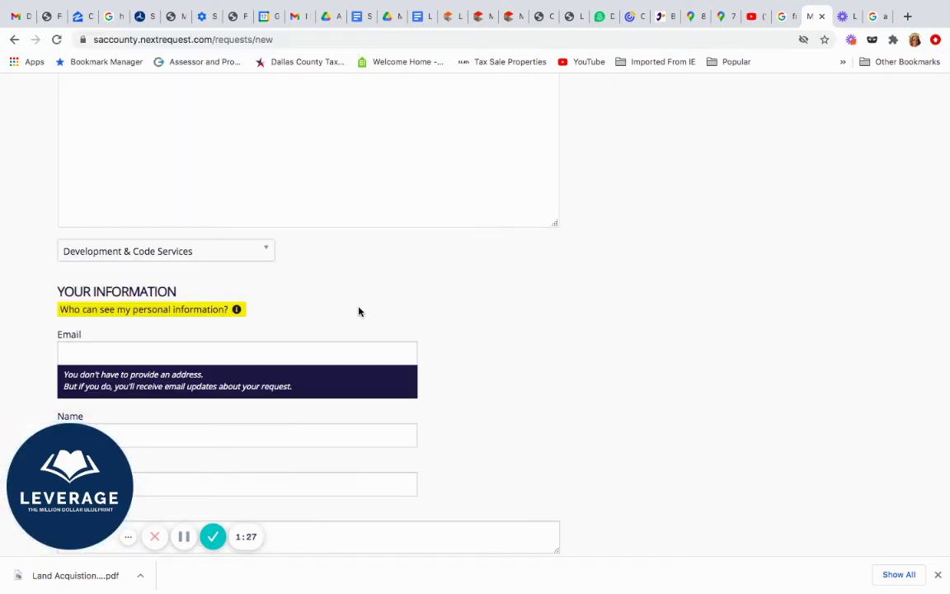
click(331, 349)
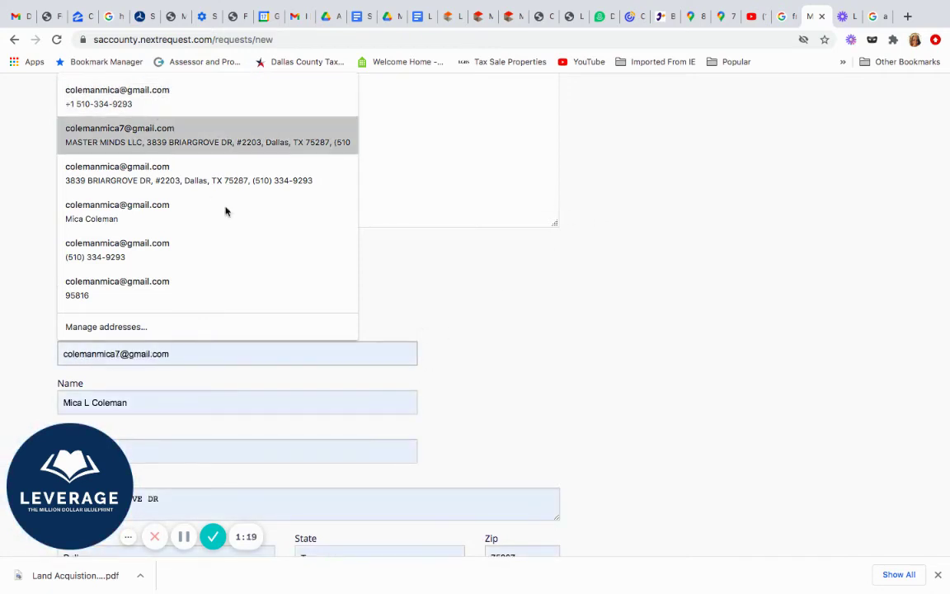
click(279, 234)
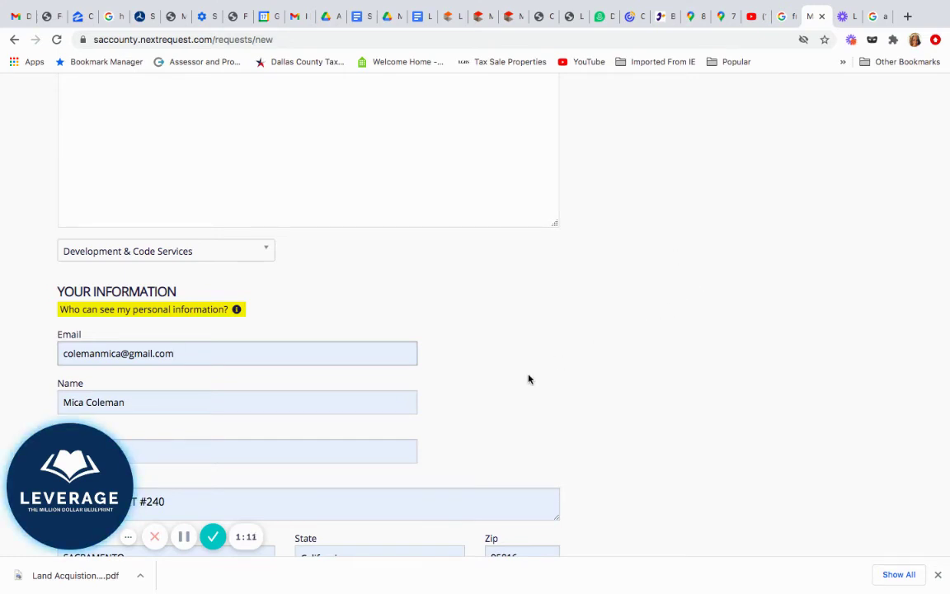
scroll(528, 379, down, 1)
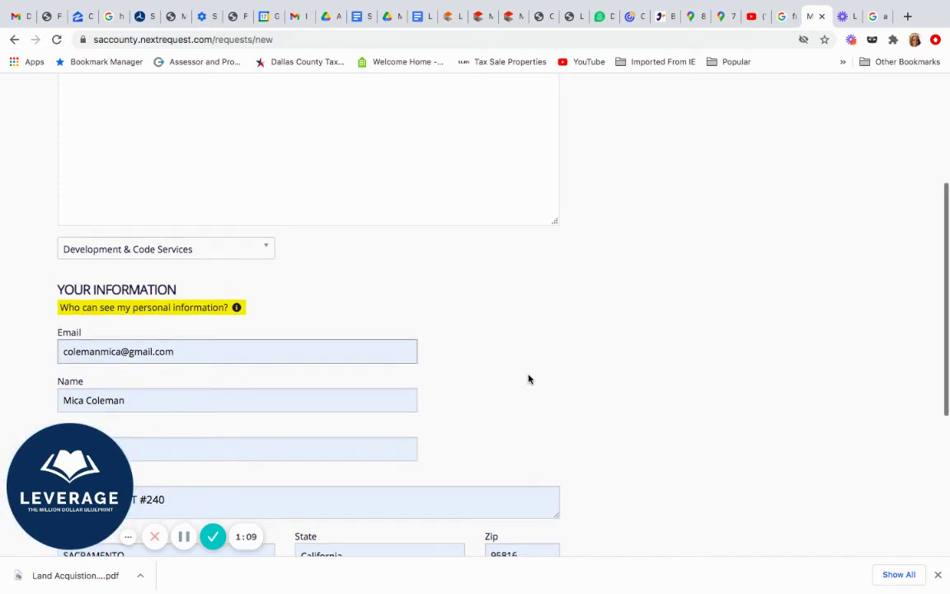
scroll(529, 378, up, 1)
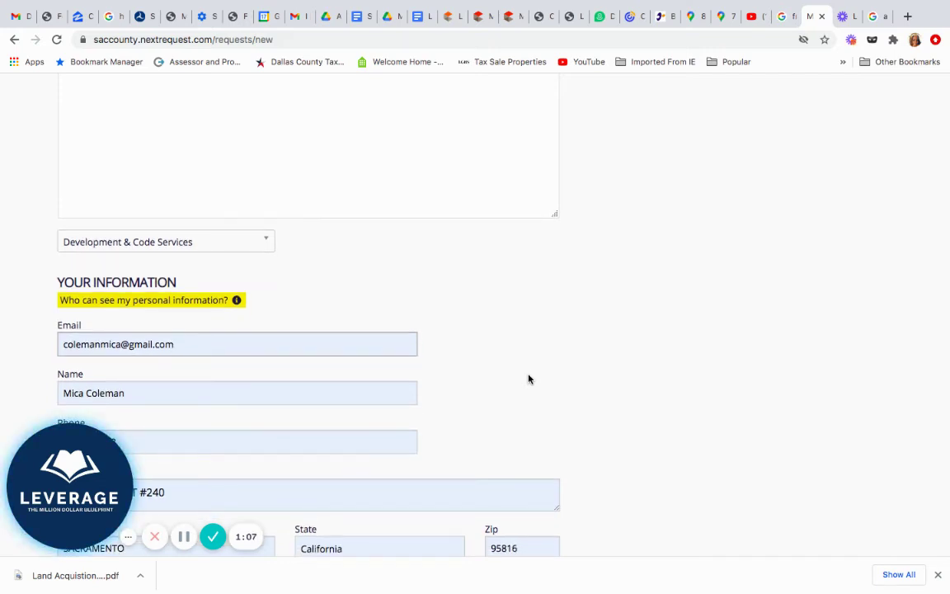
scroll(528, 379, up, 4)
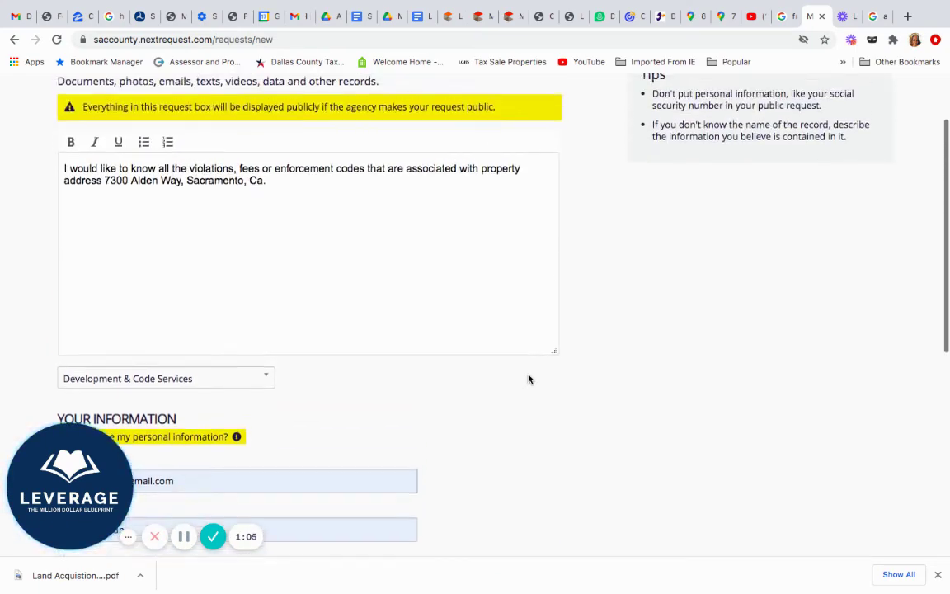
scroll(529, 378, up, 2)
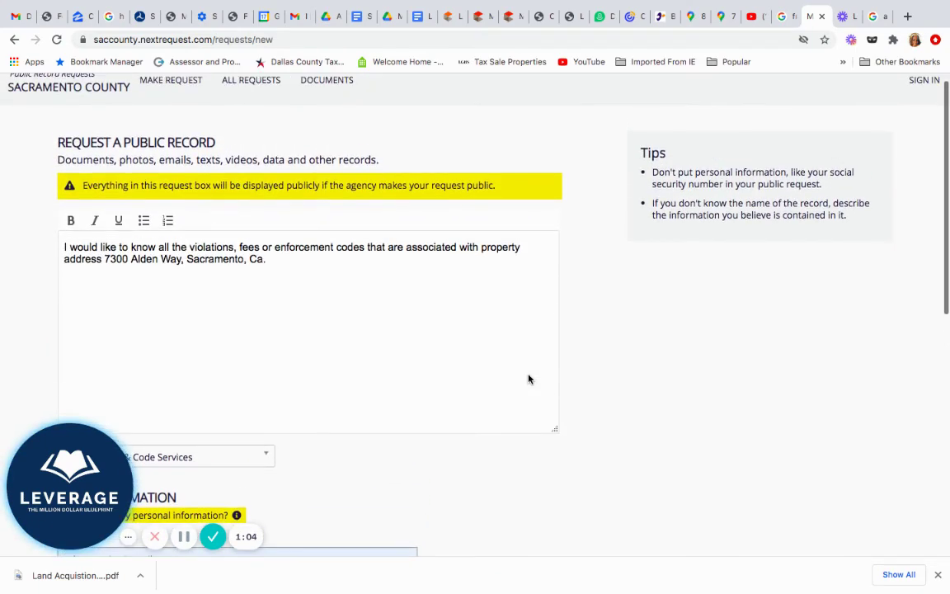
scroll(528, 379, up, 1)
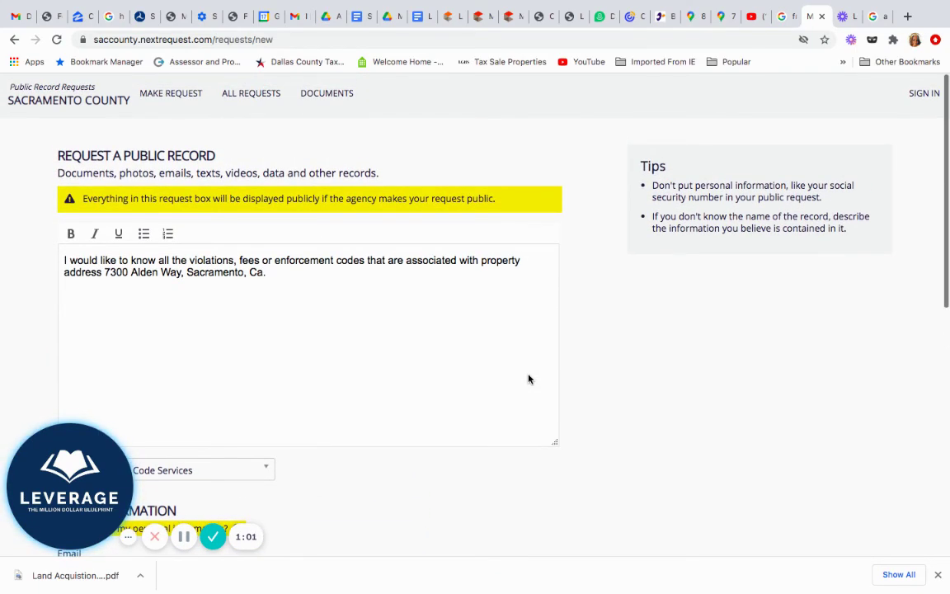